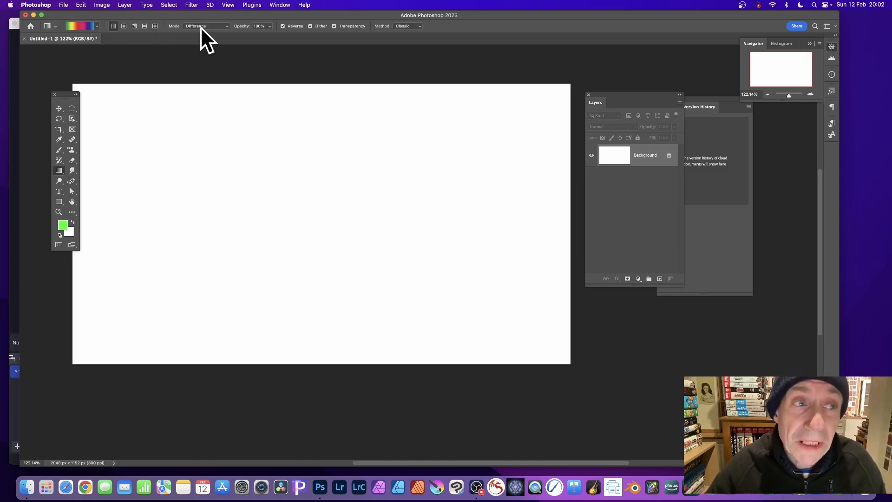
- Cover the blank canvas with several overlapping spectrum gradients in Difference mode, drawn in varying directions
{"action": "left_click_drag", "start_coordinate": [194, 135], "coordinate": [534, 264]}
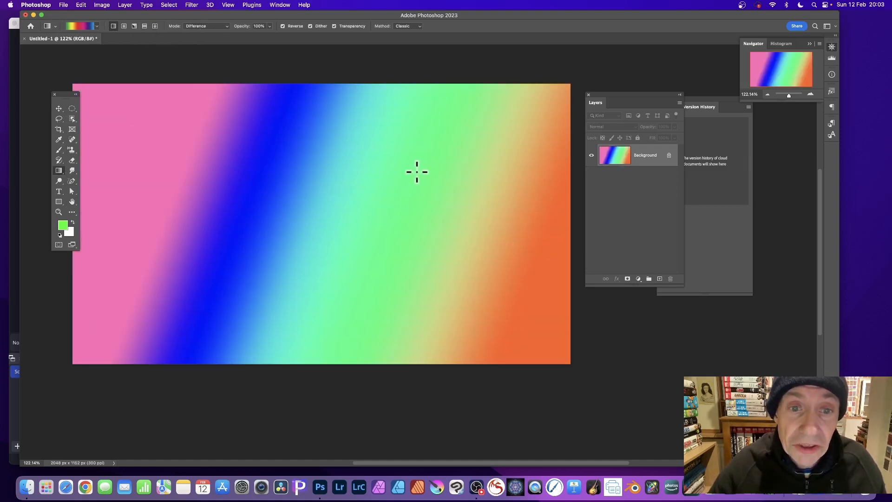
{"action": "left_click_drag", "start_coordinate": [404, 126], "coordinate": [279, 324]}
{"action": "left_click_drag", "start_coordinate": [344, 181], "coordinate": [342, 200]}
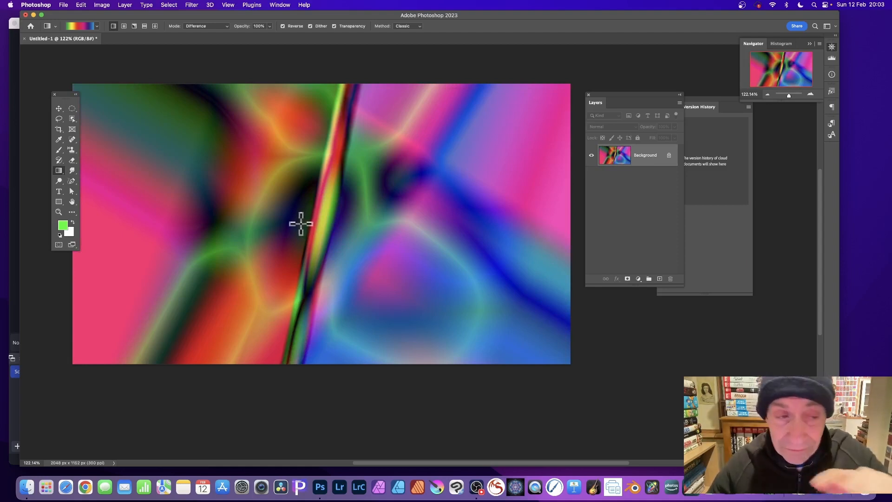
- Make a tall elliptical selection over the diagonal stripe near the canvas centre and feather it by 20 pixels
{"action": "left_click_drag", "start_coordinate": [72, 108], "coordinate": [124, 116]}
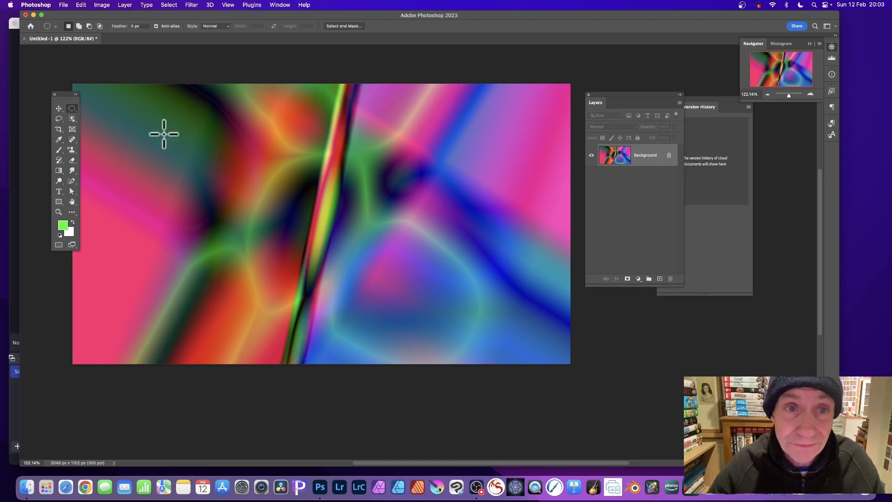
{"action": "left_click_drag", "start_coordinate": [285, 150], "coordinate": [356, 283]}
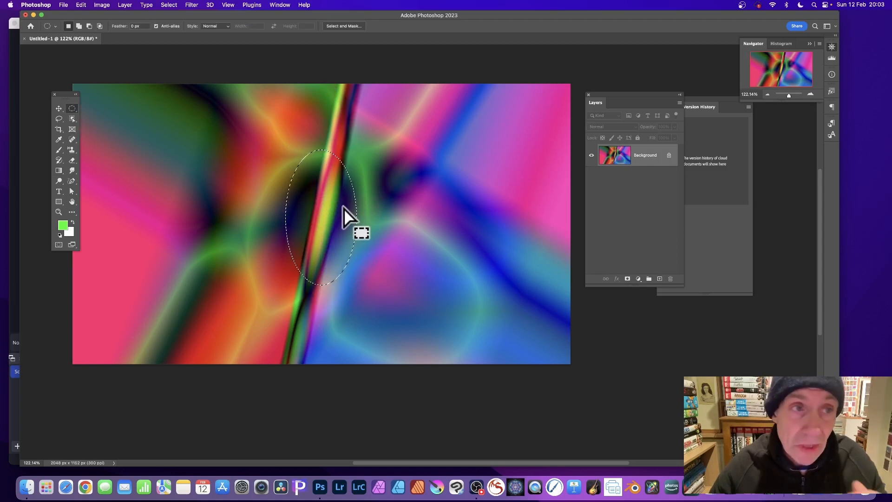
{"action": "left_click", "coordinate": [168, 5]}
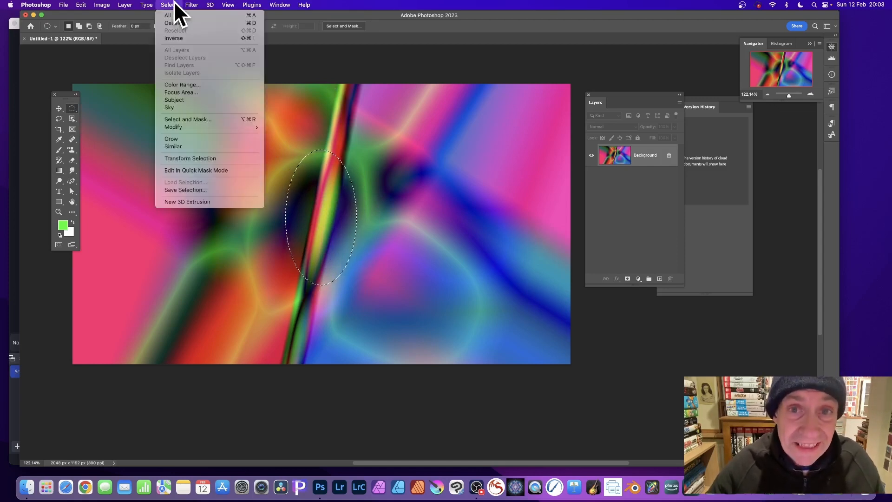
{"action": "mouse_move", "coordinate": [179, 127]}
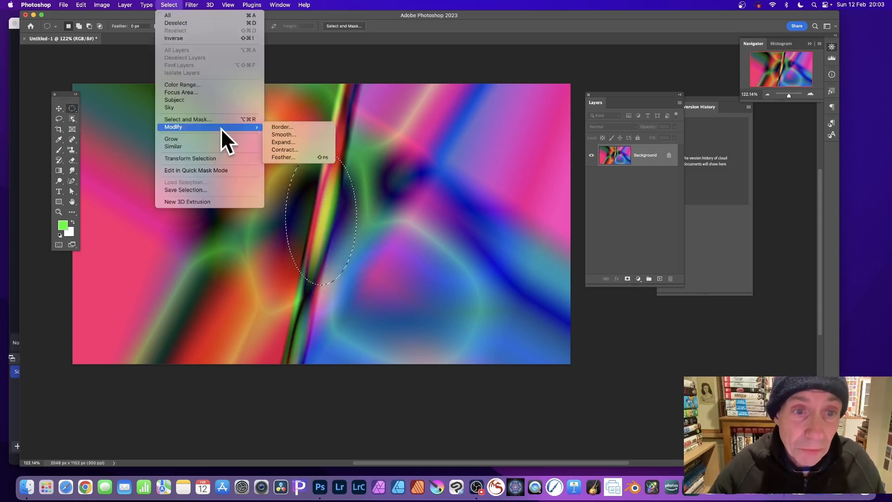
{"action": "left_click", "coordinate": [274, 157]}
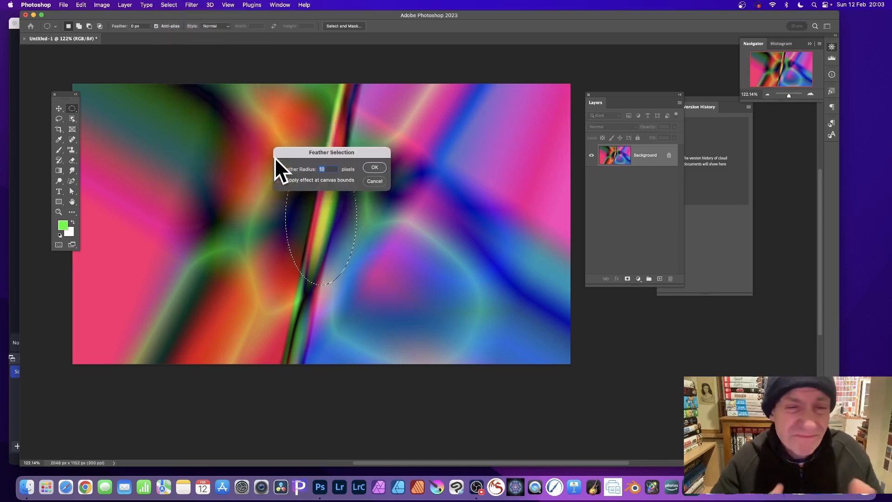
{"action": "type", "text": "20"}
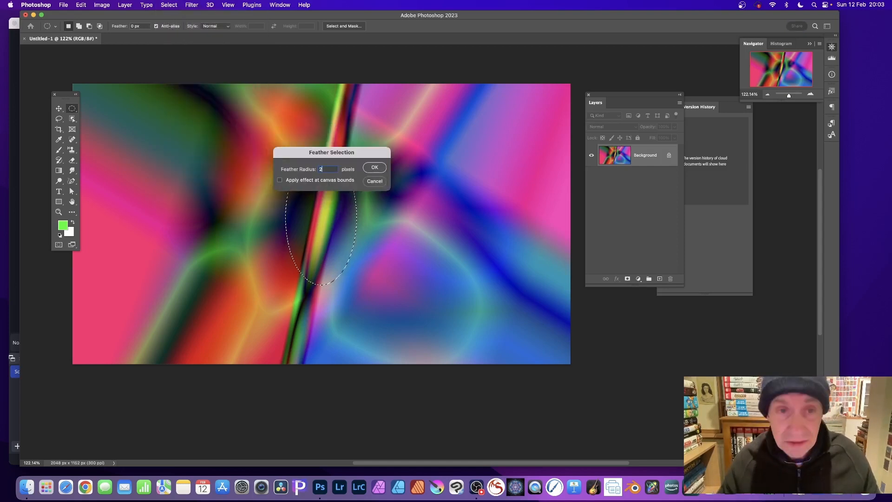
{"action": "left_click", "coordinate": [376, 166]}
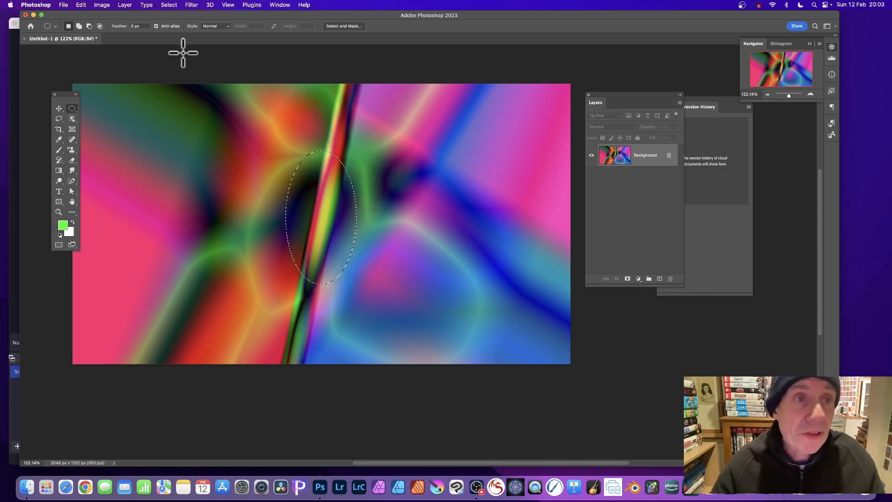
- Copy the feathered oval and paste it onto its own layer
{"action": "left_click", "coordinate": [84, 4]}
{"action": "left_click", "coordinate": [84, 63]}
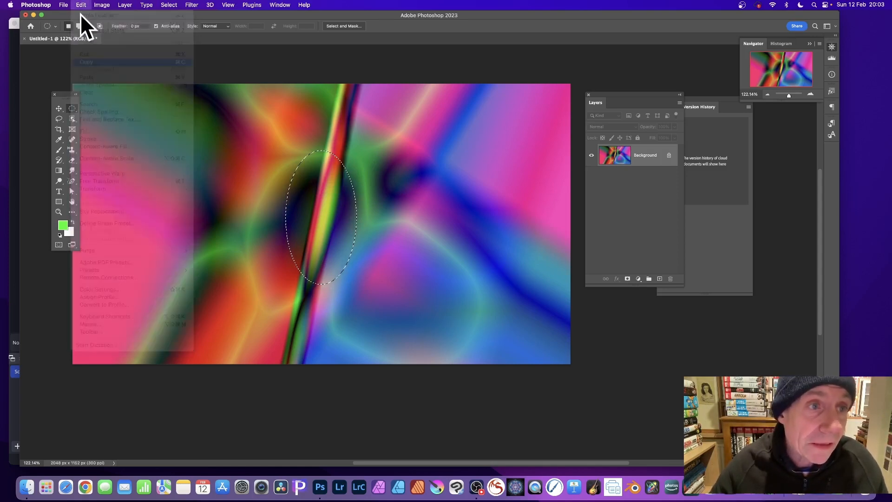
{"action": "left_click", "coordinate": [80, 4]}
{"action": "left_click", "coordinate": [92, 77]}
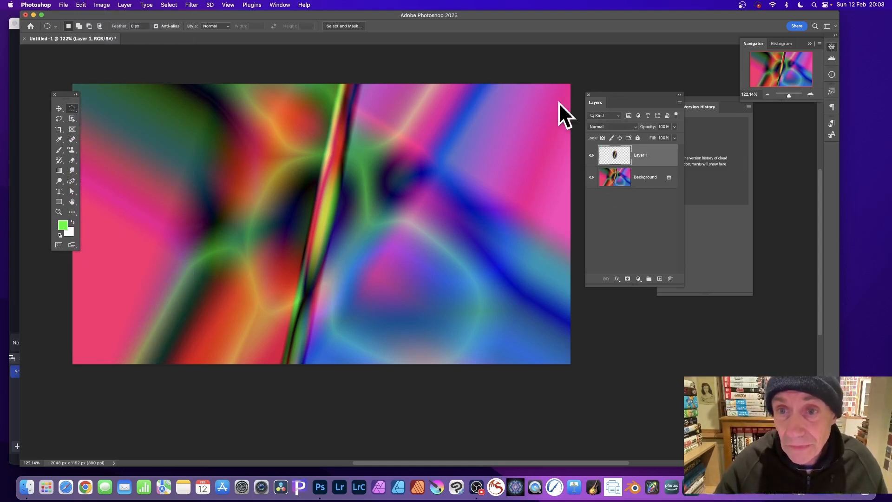
- Unlock the Background layer and hide it so only the pasted oval shows
{"action": "left_click_drag", "start_coordinate": [615, 96], "coordinate": [500, 87]}
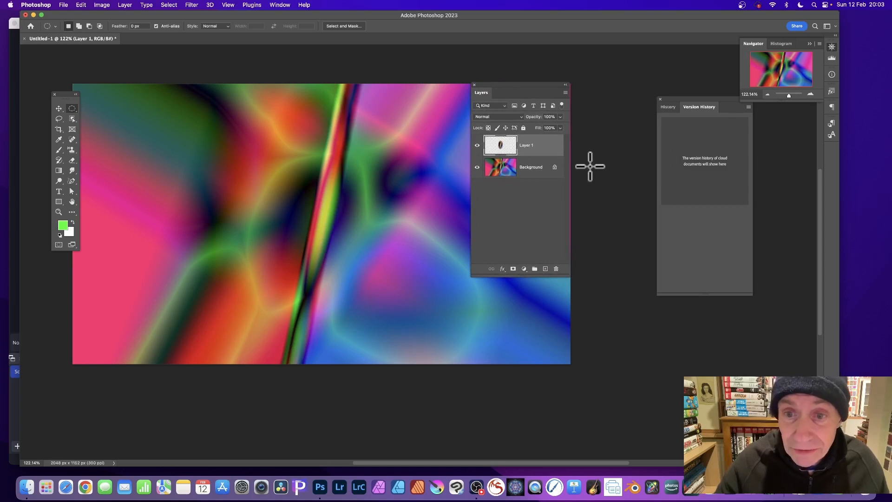
{"action": "left_click", "coordinate": [553, 168]}
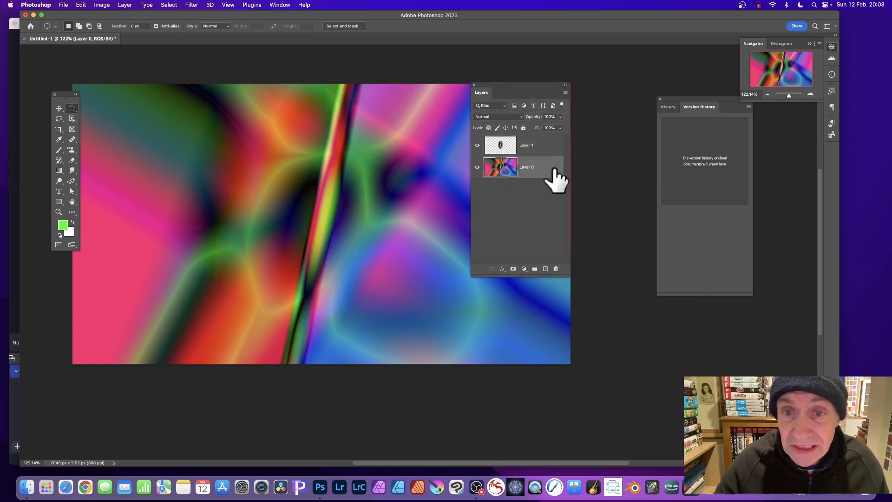
{"action": "left_click", "coordinate": [477, 167]}
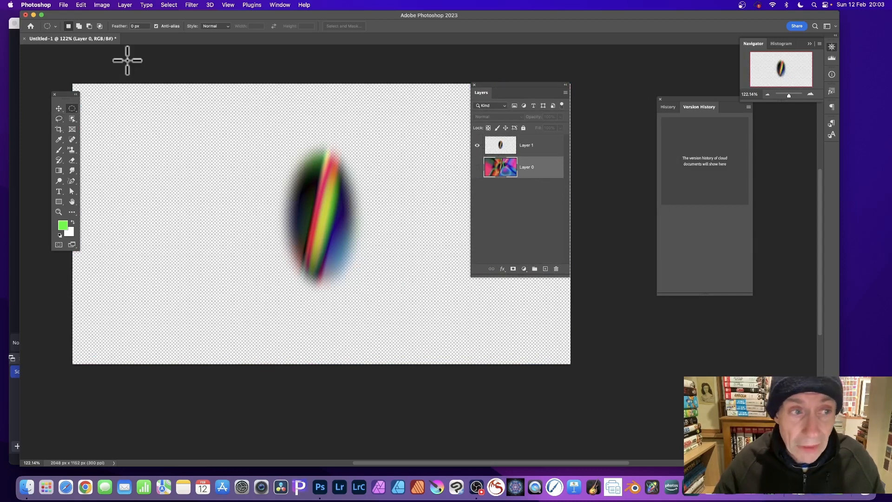
- Add a Bevel & Emboss effect to Layer 1 with the Inner Bevel style and a depth of 709%
{"action": "left_click", "coordinate": [58, 108]}
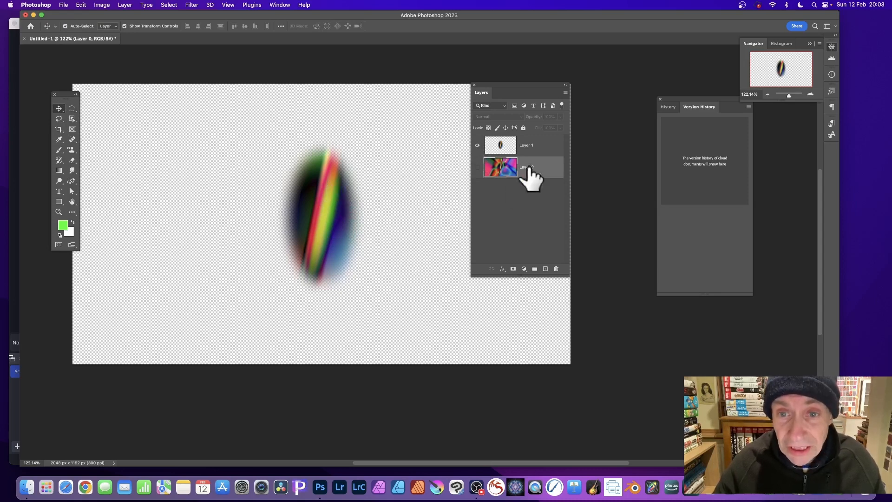
{"action": "left_click", "coordinate": [511, 145]}
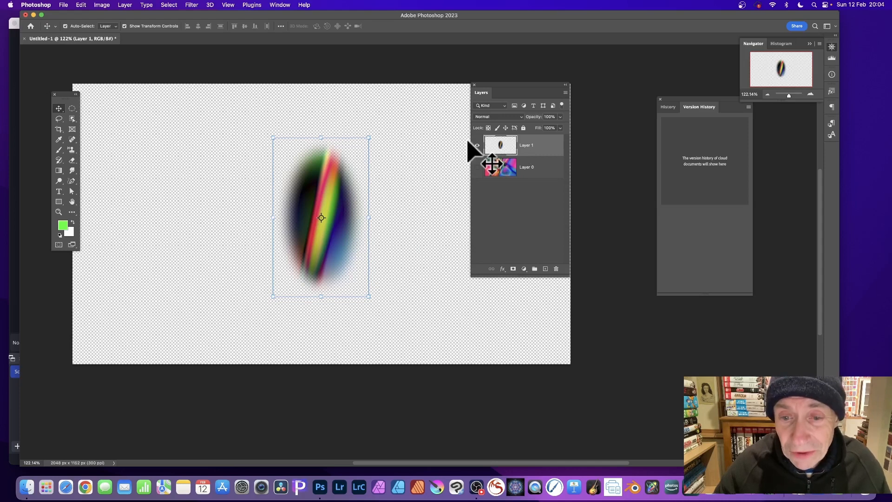
{"action": "left_click", "coordinate": [502, 269]}
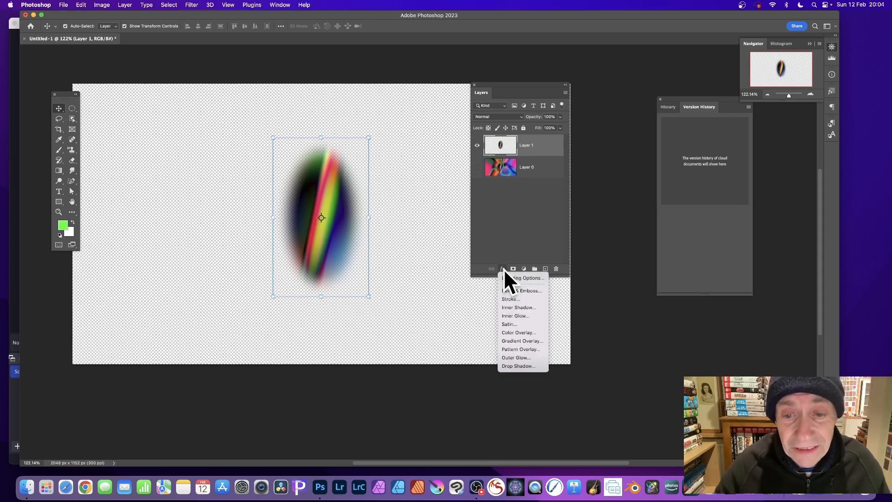
{"action": "left_click", "coordinate": [518, 291]}
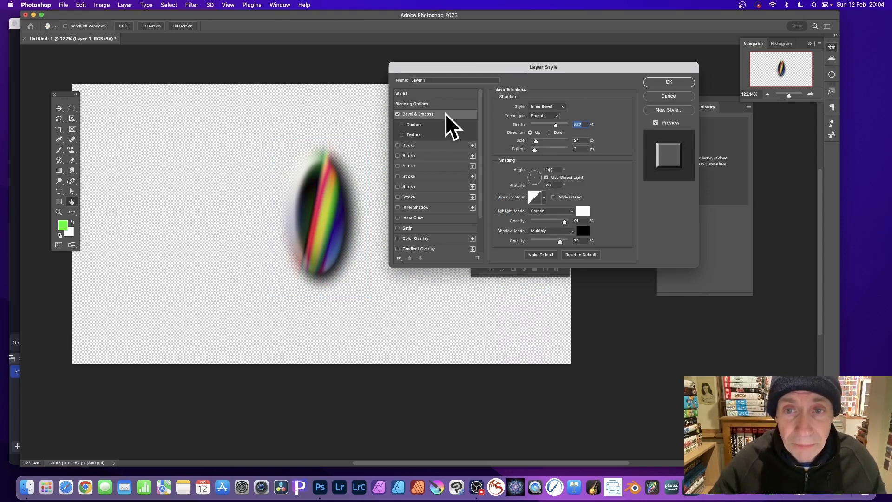
{"action": "left_click", "coordinate": [539, 107]}
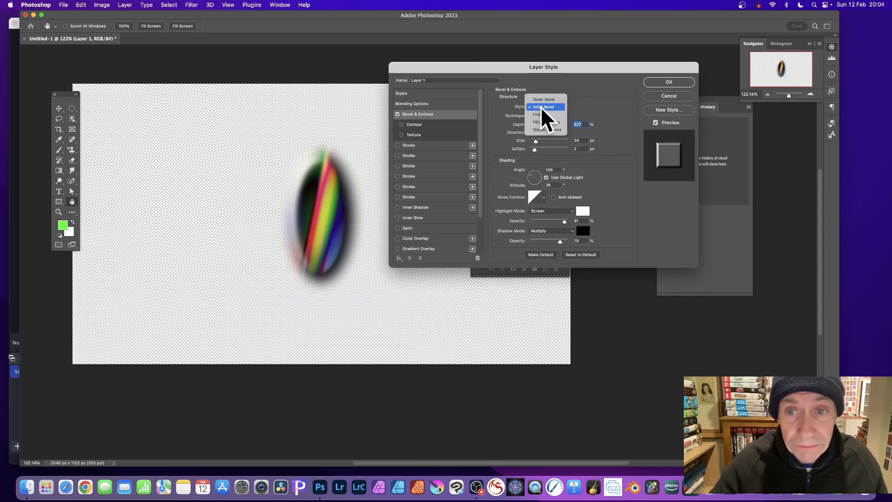
{"action": "left_click", "coordinate": [540, 107]}
{"action": "left_click_drag", "start_coordinate": [556, 125], "coordinate": [536, 140]}
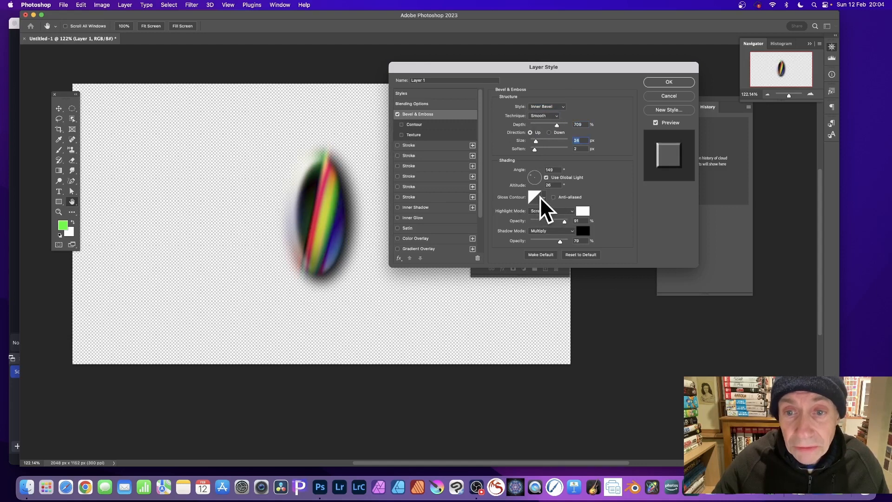
- Apply the multi-peaked gloss contour to the bevel, set the light angle to 132°, and accept the layer style
{"action": "left_click", "coordinate": [542, 197]}
{"action": "left_click", "coordinate": [519, 226]}
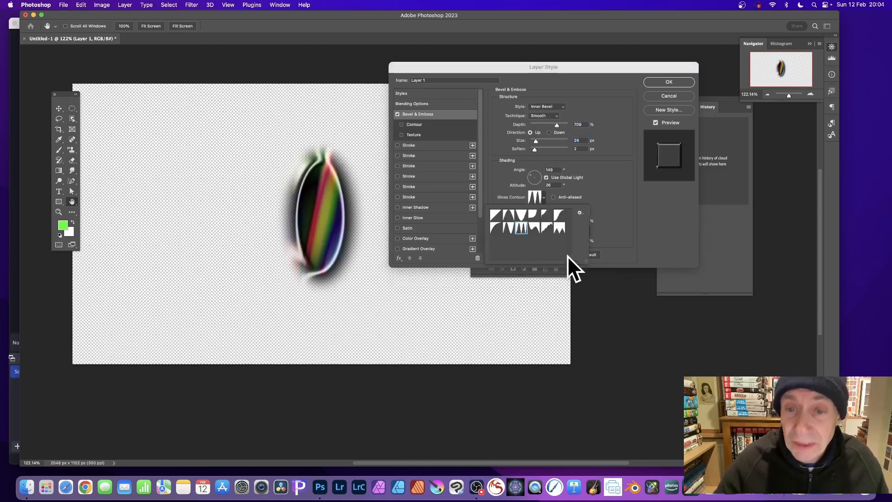
{"action": "left_click_drag", "start_coordinate": [521, 227], "coordinate": [596, 202]}
{"action": "left_click", "coordinate": [597, 202]}
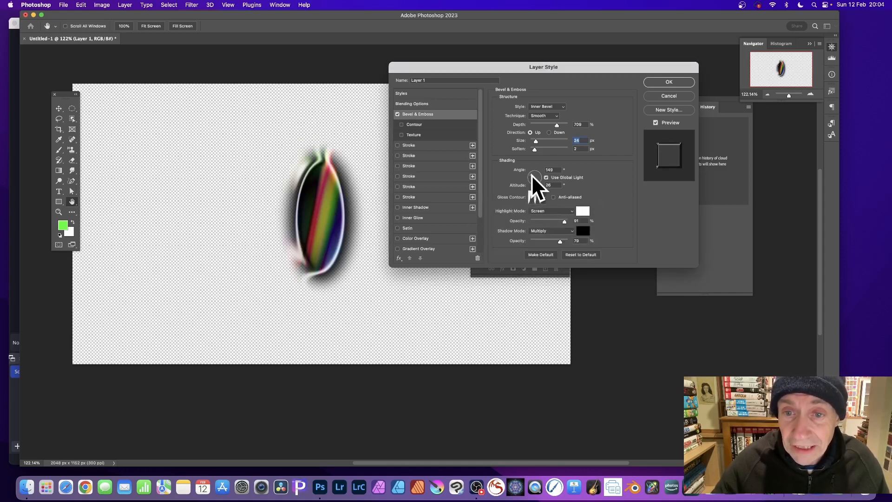
{"action": "left_click_drag", "start_coordinate": [531, 175], "coordinate": [531, 172]}
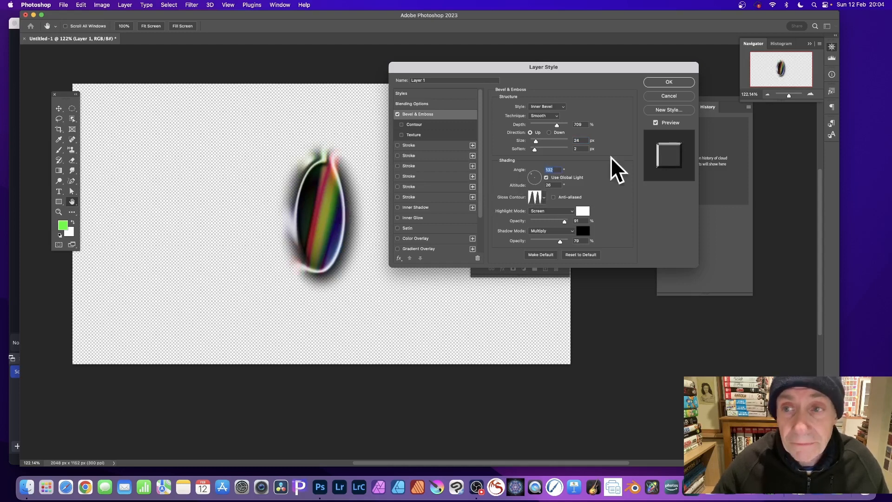
{"action": "left_click", "coordinate": [670, 82]}
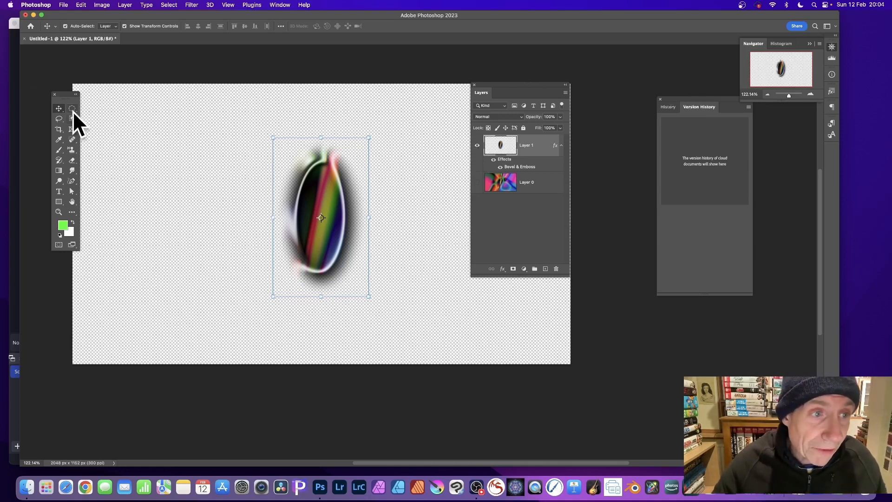
- Select a rectangle around the beveled oval and define it as a pattern with the default name
{"action": "left_click_drag", "start_coordinate": [72, 110], "coordinate": [106, 107]}
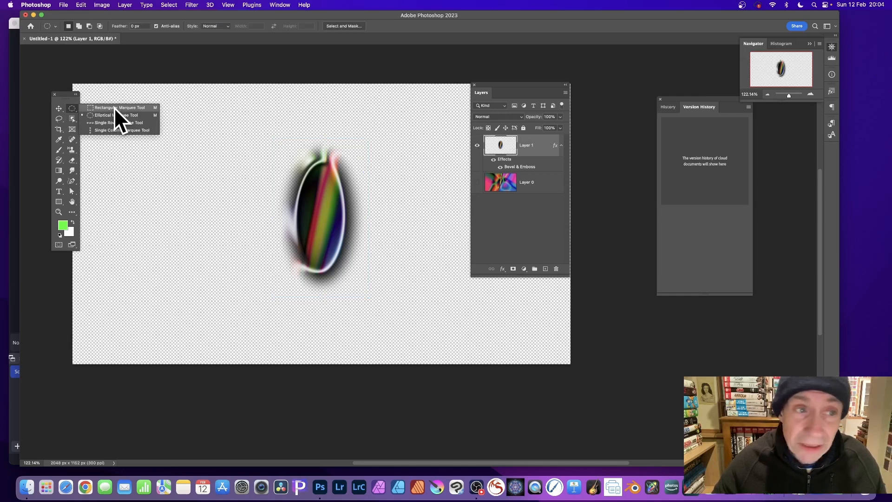
{"action": "left_click", "coordinate": [113, 108]}
{"action": "left_click_drag", "start_coordinate": [260, 133], "coordinate": [374, 300]}
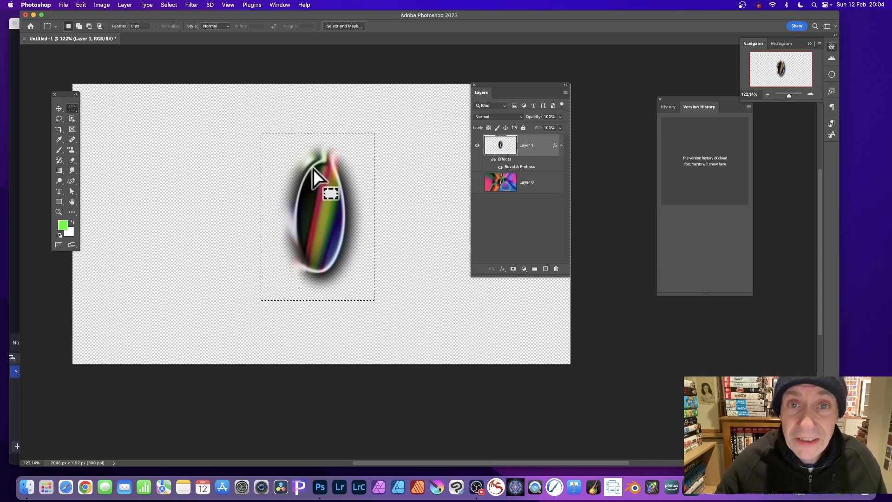
{"action": "left_click", "coordinate": [83, 5]}
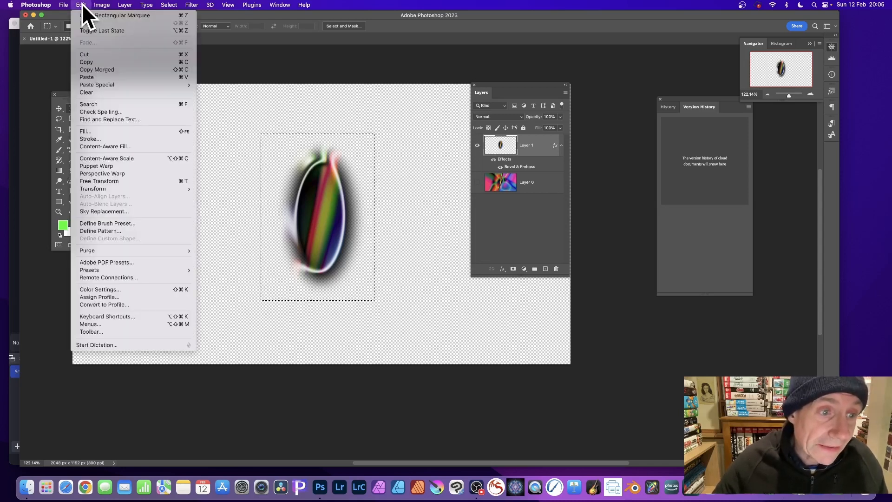
{"action": "left_click", "coordinate": [125, 230]}
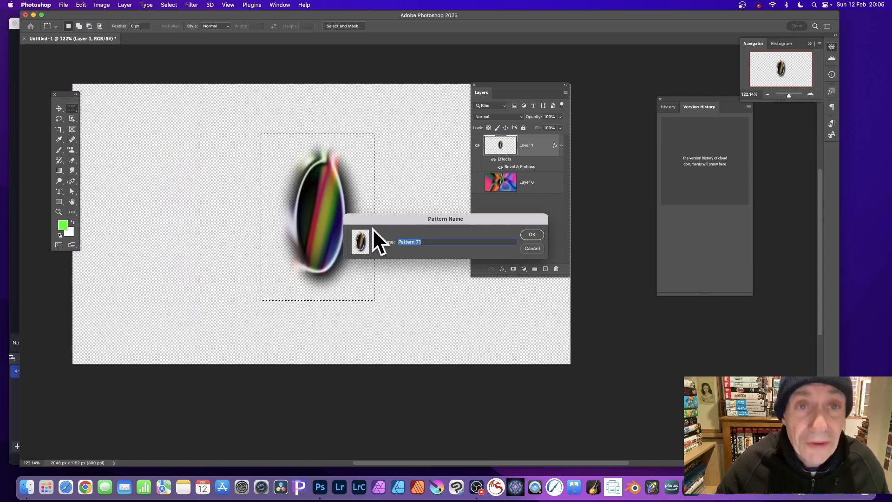
{"action": "left_click_drag", "start_coordinate": [497, 233], "coordinate": [381, 169]}
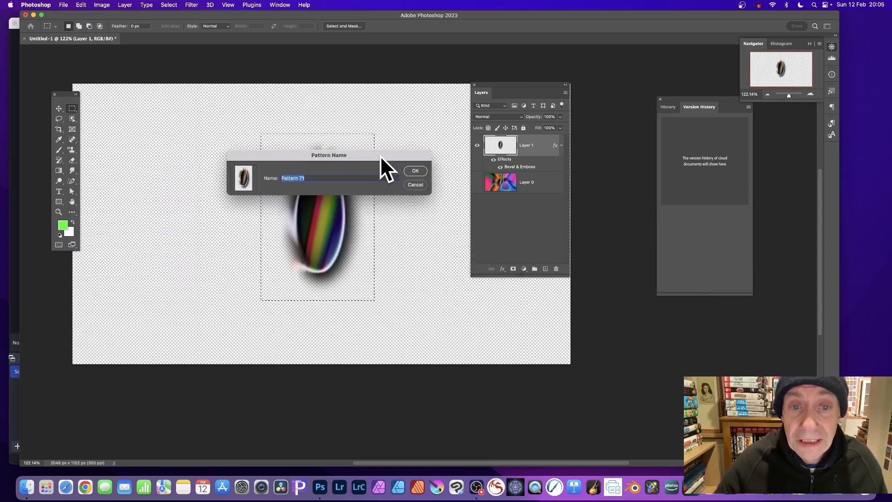
{"action": "left_click", "coordinate": [415, 171]}
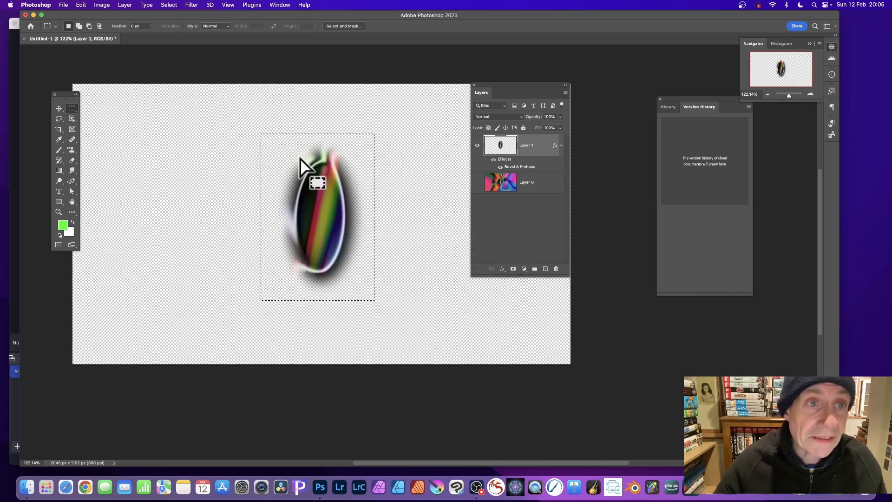
- Deselect the rectangle and flatten the image, discarding the hidden layer
{"action": "left_click", "coordinate": [169, 4]}
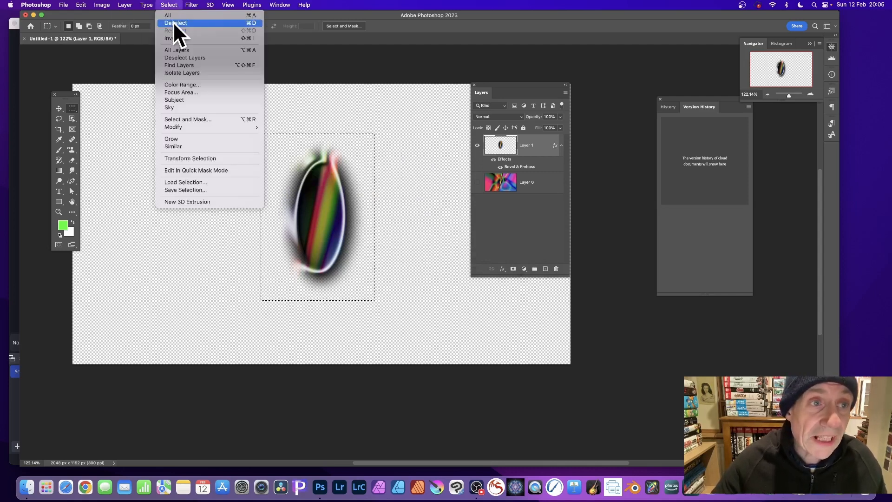
{"action": "left_click", "coordinate": [173, 22]}
{"action": "left_click", "coordinate": [125, 4]}
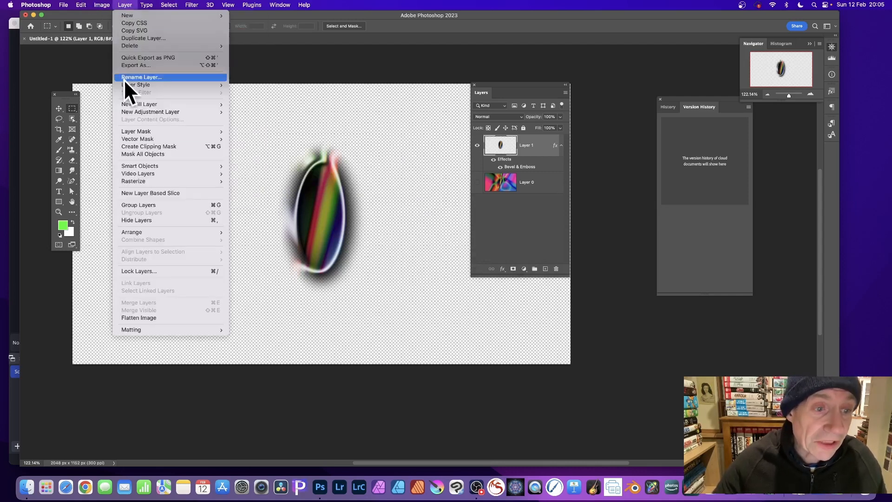
{"action": "left_click", "coordinate": [150, 317]}
{"action": "left_click", "coordinate": [451, 168]}
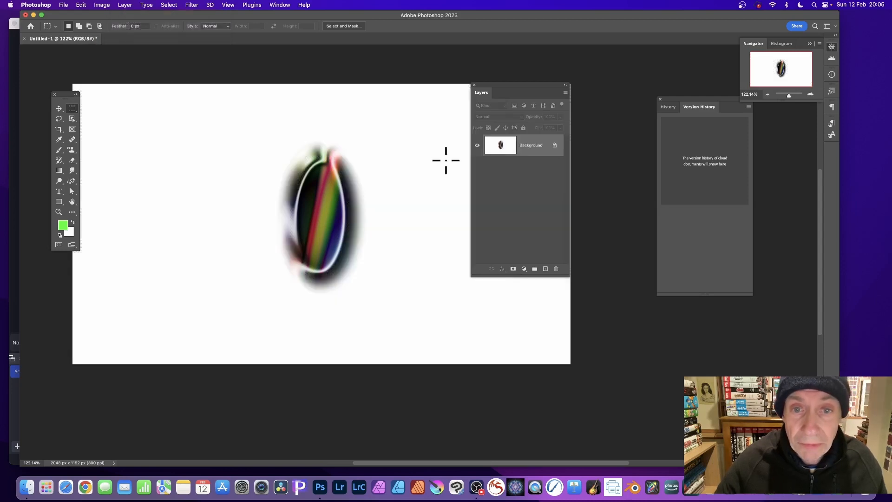
- Fill the background with the newly defined oval pattern at 100% opacity in Normal mode, using the Symmetry Fill script
{"action": "left_click", "coordinate": [81, 4]}
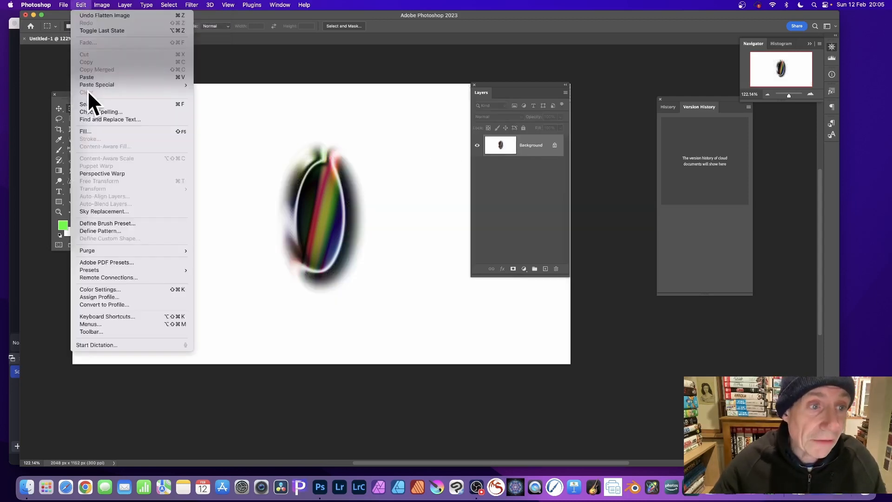
{"action": "left_click", "coordinate": [99, 132]}
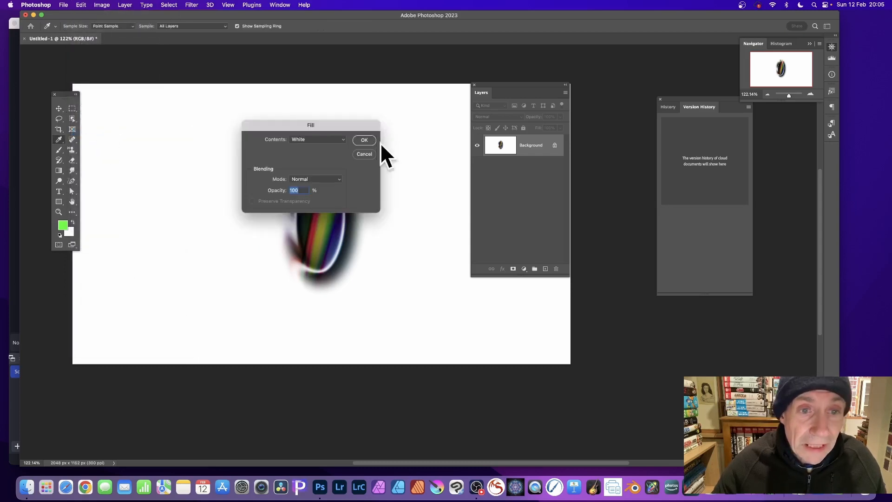
{"action": "left_click", "coordinate": [291, 136]}
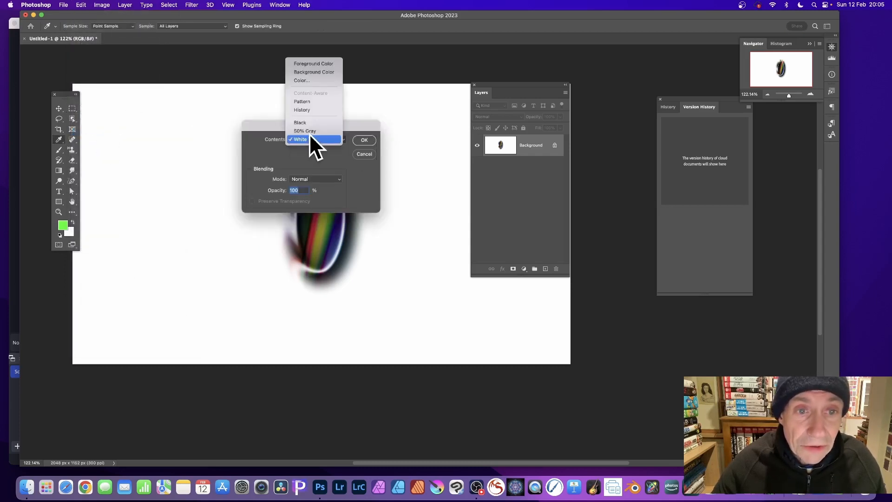
{"action": "left_click", "coordinate": [314, 102]}
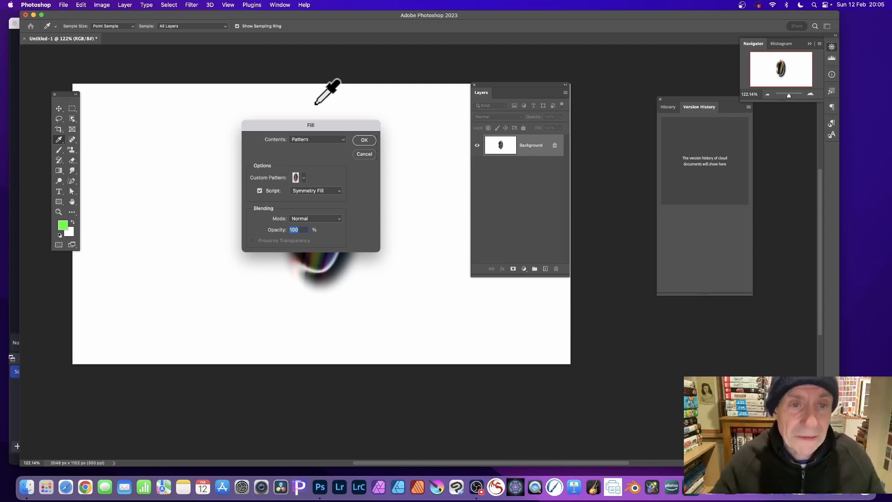
{"action": "left_click", "coordinate": [303, 177]}
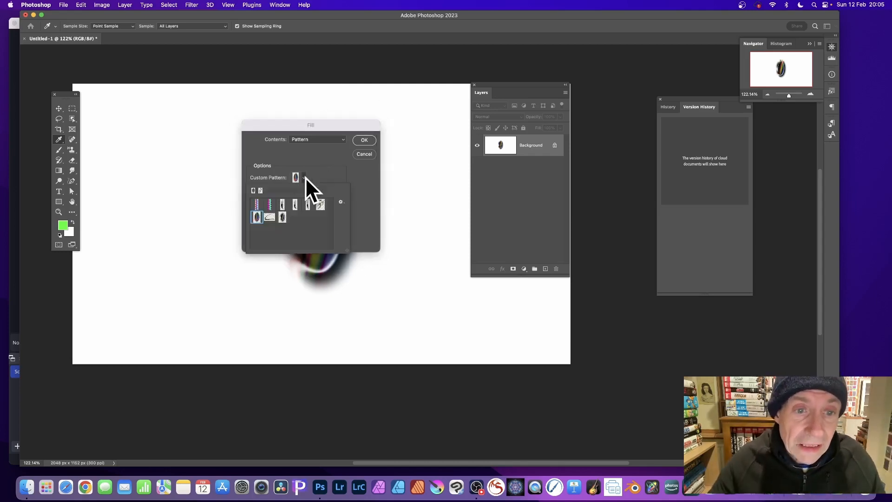
{"action": "left_click", "coordinate": [281, 217]}
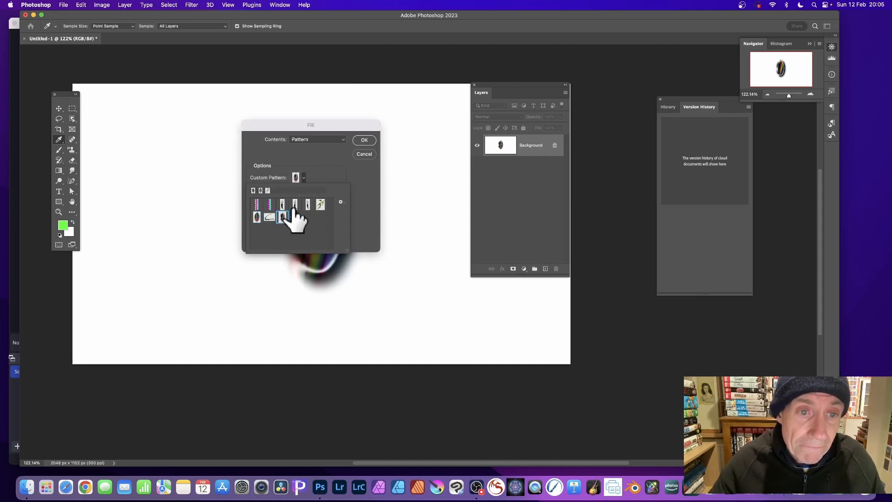
{"action": "left_click", "coordinate": [325, 163]}
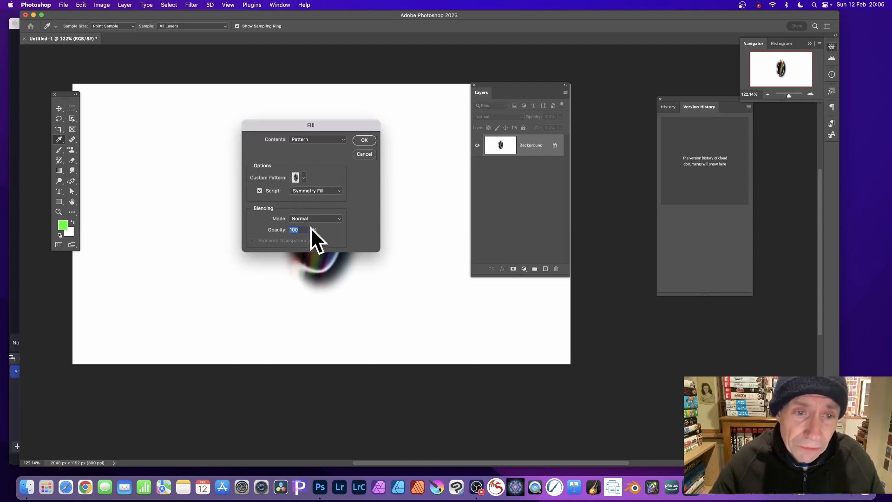
{"action": "left_click", "coordinate": [367, 141]}
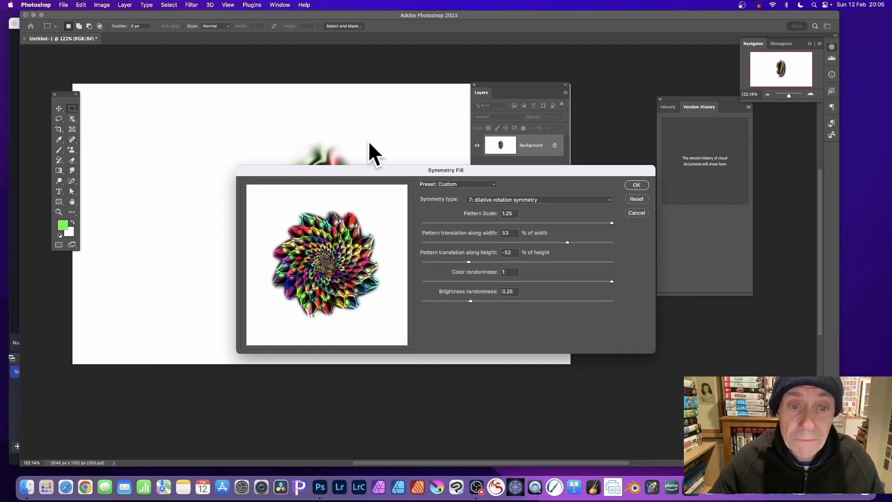
- Set the Symmetry Fill's pattern translation along height to 61% and accept the dilative rotation symmetry fill
{"action": "left_click_drag", "start_coordinate": [394, 168], "coordinate": [329, 96]}
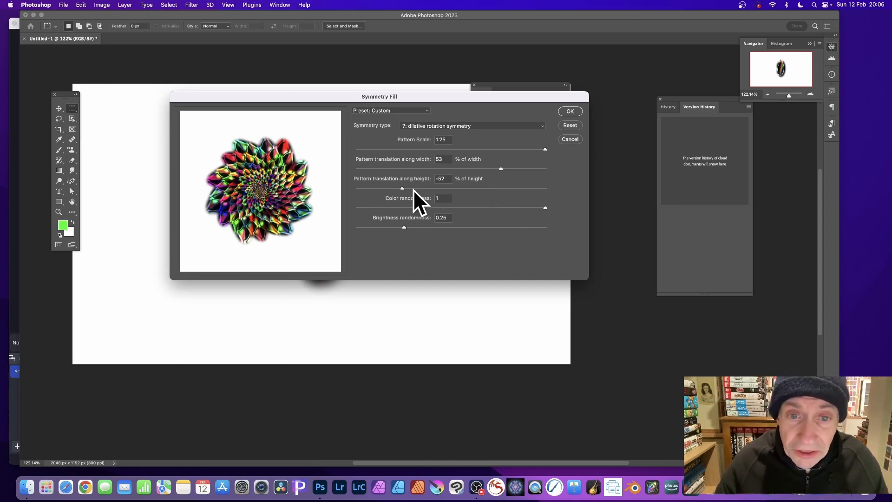
{"action": "left_click_drag", "start_coordinate": [412, 188], "coordinate": [509, 187]}
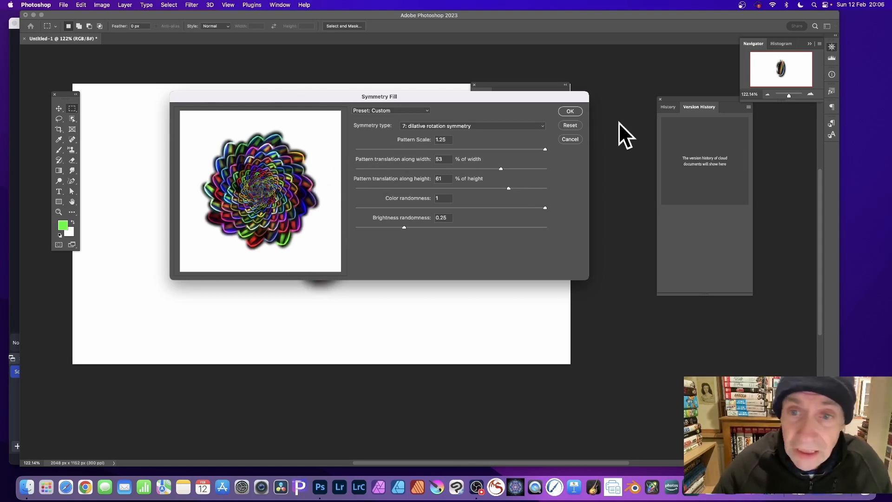
{"action": "left_click", "coordinate": [569, 111]}
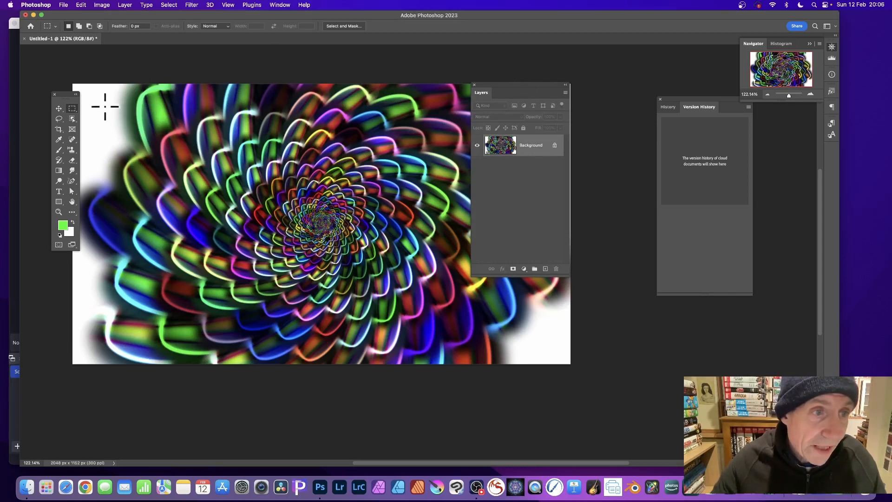
- Make a large circular selection with the Elliptical Marquee tool and centre it on the middle of the spiral
{"action": "left_click", "coordinate": [73, 108]}
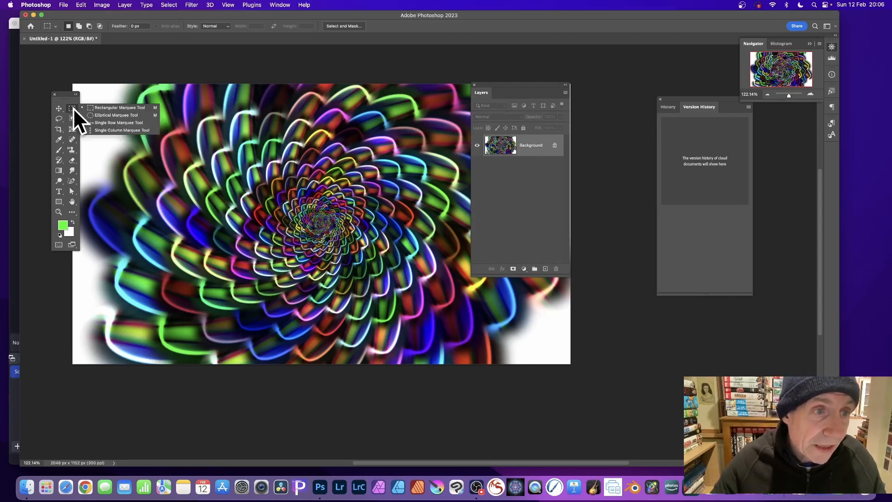
{"action": "left_click", "coordinate": [118, 116]}
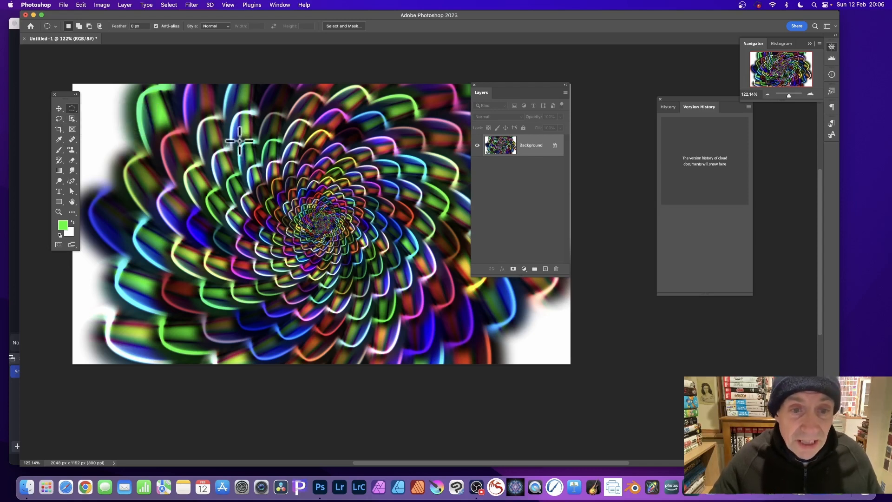
{"action": "left_click_drag", "start_coordinate": [227, 138], "coordinate": [411, 321]}
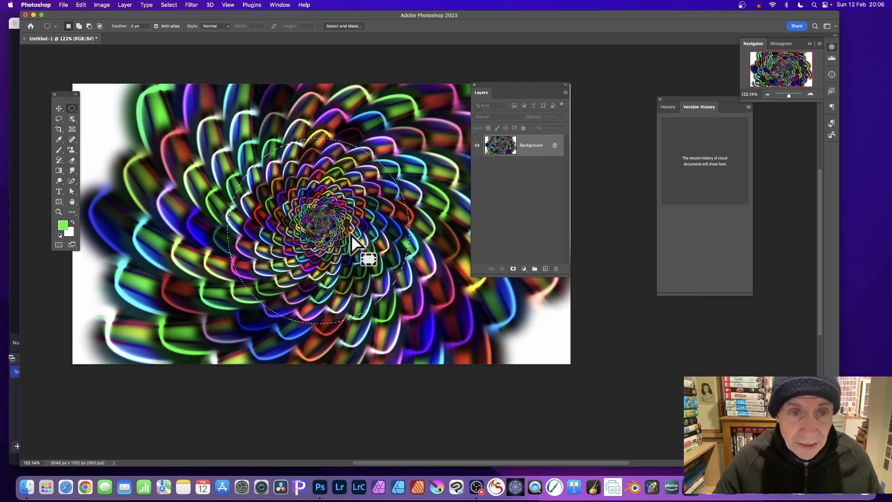
{"action": "left_click_drag", "start_coordinate": [342, 230], "coordinate": [347, 218]}
{"action": "left_click_drag", "start_coordinate": [207, 110], "coordinate": [442, 349]}
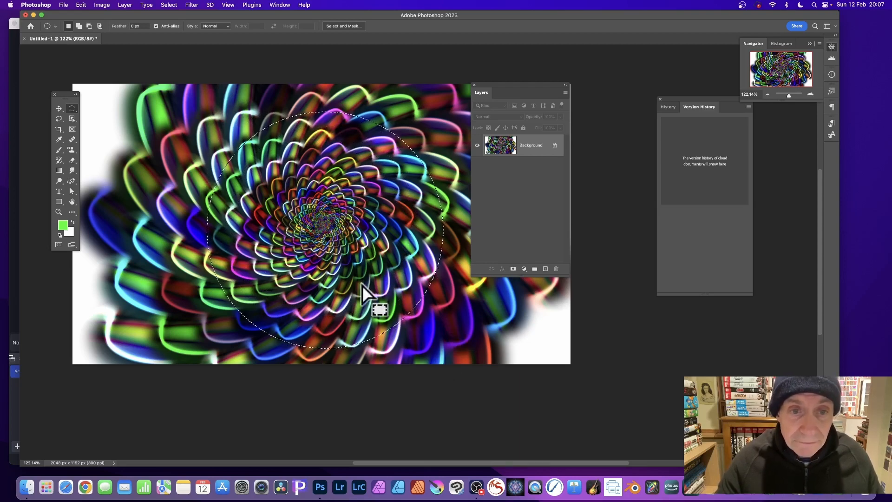
{"action": "left_click_drag", "start_coordinate": [336, 235], "coordinate": [331, 228]}
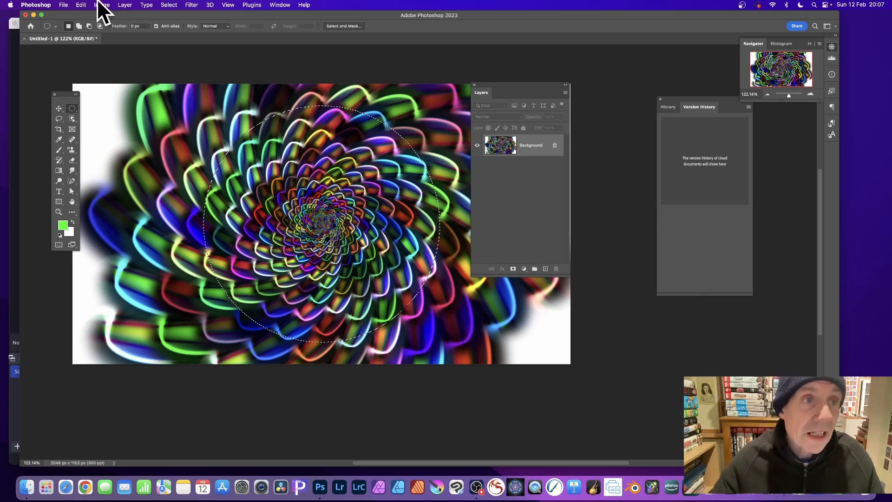
- Copy the circular selection and paste it onto a new layer
{"action": "left_click", "coordinate": [81, 4]}
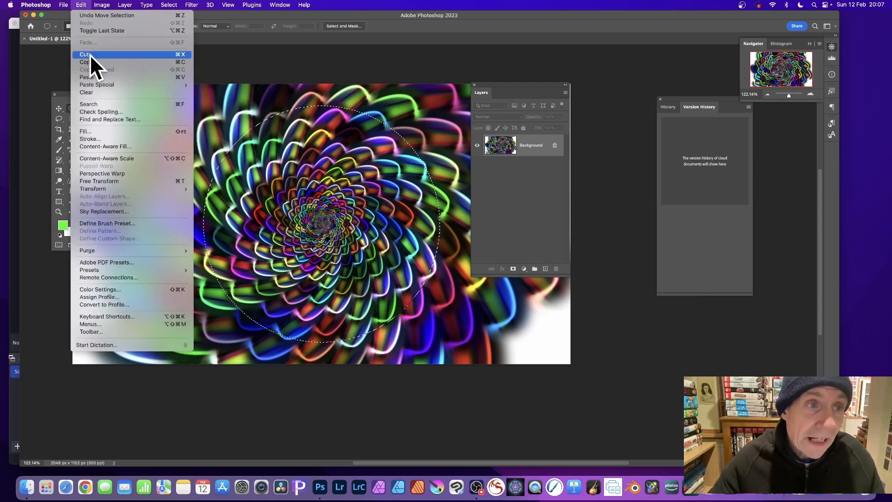
{"action": "left_click", "coordinate": [81, 6]}
{"action": "left_click", "coordinate": [81, 5]}
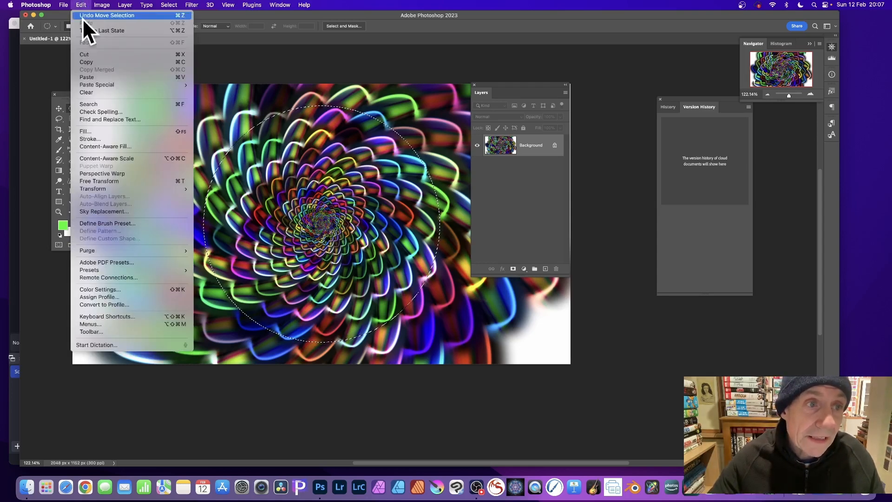
{"action": "left_click", "coordinate": [84, 77]}
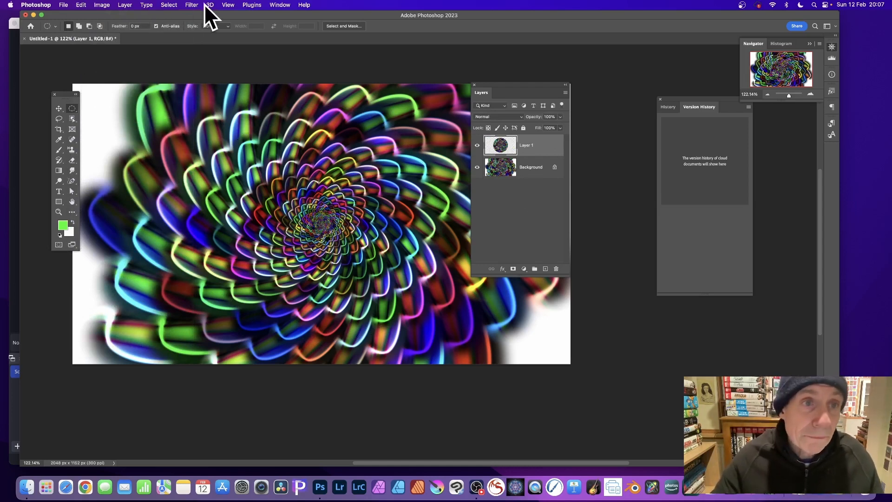
- Scale down the pasted spiral circle with the Move tool's transform controls and place it in the canvas's upper-left corner
{"action": "left_click", "coordinate": [59, 110]}
{"action": "left_click_drag", "start_coordinate": [354, 212], "coordinate": [278, 180]}
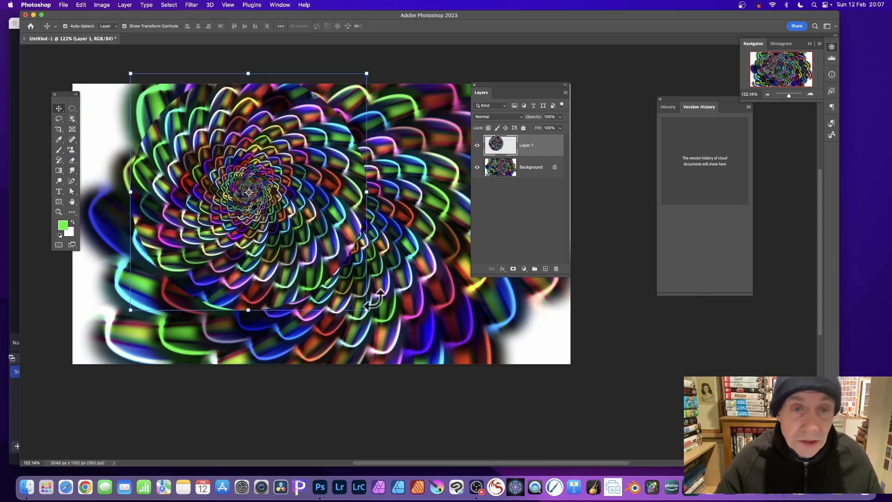
{"action": "left_click_drag", "start_coordinate": [367, 310], "coordinate": [312, 255]}
{"action": "left_click_drag", "start_coordinate": [260, 170], "coordinate": [179, 136]}
{"action": "key", "text": "Return"}
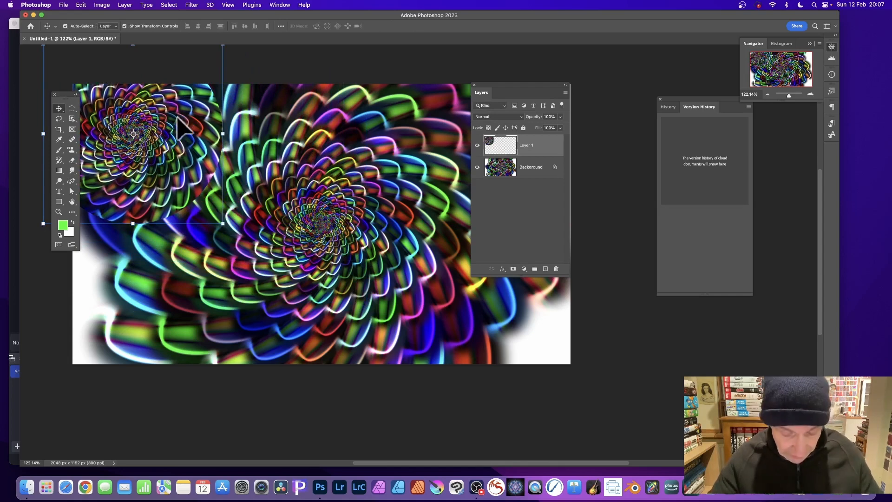
- Duplicate the reduced spiral layer six times, spreading the copies over the canvas's centre, left side and lower edge
{"action": "left_click_drag", "start_coordinate": [170, 115], "coordinate": [272, 200]}
{"action": "left_click_drag", "start_coordinate": [249, 185], "coordinate": [280, 192], "text": "alt"}
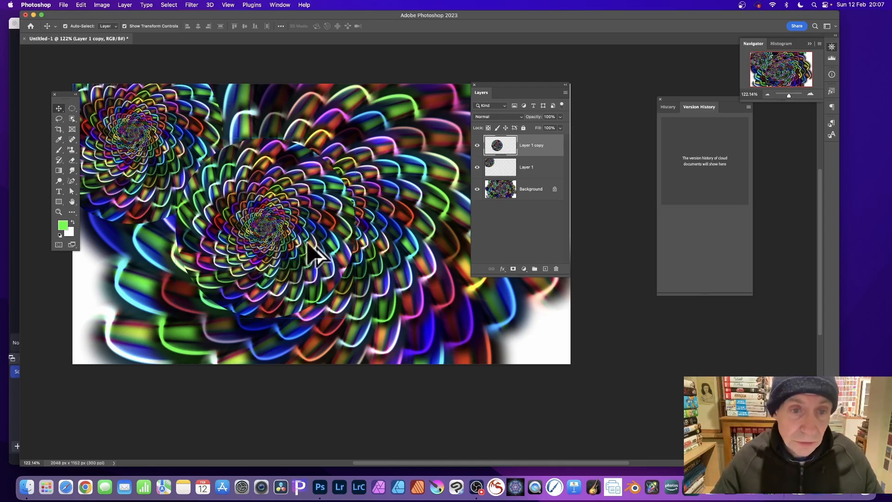
{"action": "left_click_drag", "start_coordinate": [307, 241], "coordinate": [432, 353]}
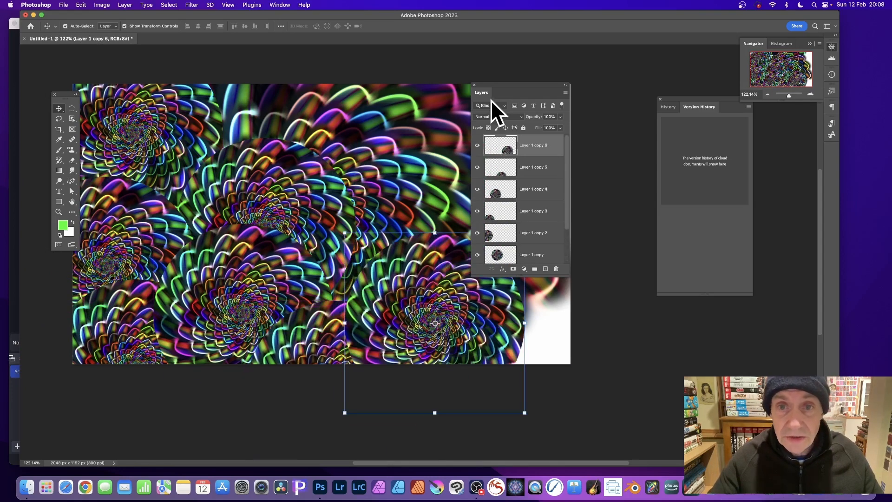
- Uncover the right part of the canvas and fill its right side and upper edge with more copies of the spiral
{"action": "left_click_drag", "start_coordinate": [497, 84], "coordinate": [612, 72]}
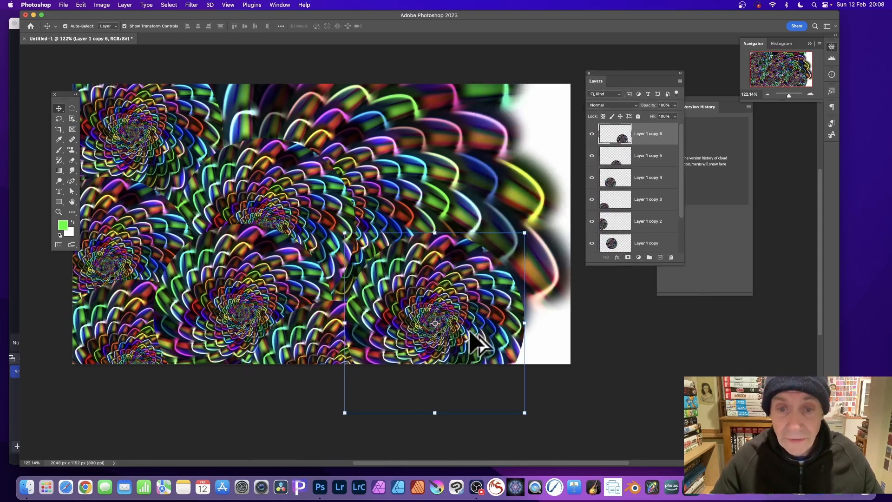
{"action": "left_click_drag", "start_coordinate": [487, 281], "coordinate": [534, 152]}
{"action": "left_click_drag", "start_coordinate": [503, 120], "coordinate": [405, 132]}
{"action": "left_click_drag", "start_coordinate": [408, 187], "coordinate": [410, 257]}
- Shrink the newest spiral copy to about 57.7%, place it in the upper middle, and duplicate it right of centre
{"action": "left_click_drag", "start_coordinate": [447, 301], "coordinate": [372, 223]}
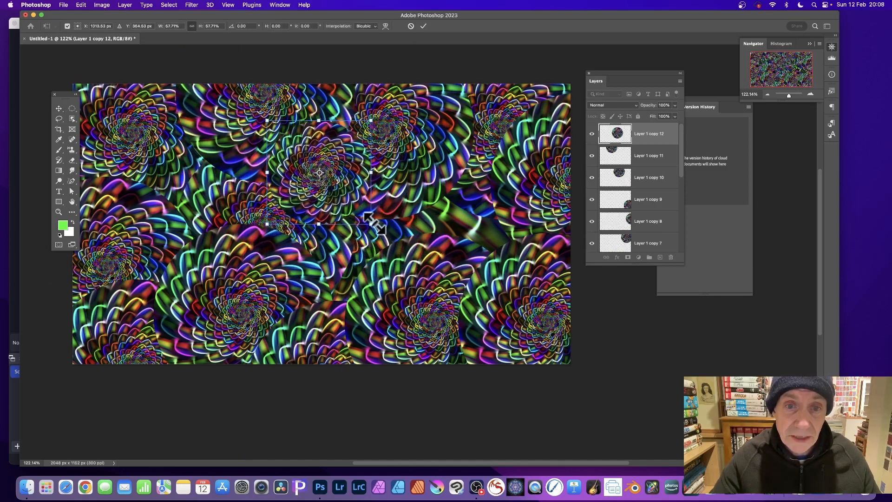
{"action": "key", "text": "Return"}
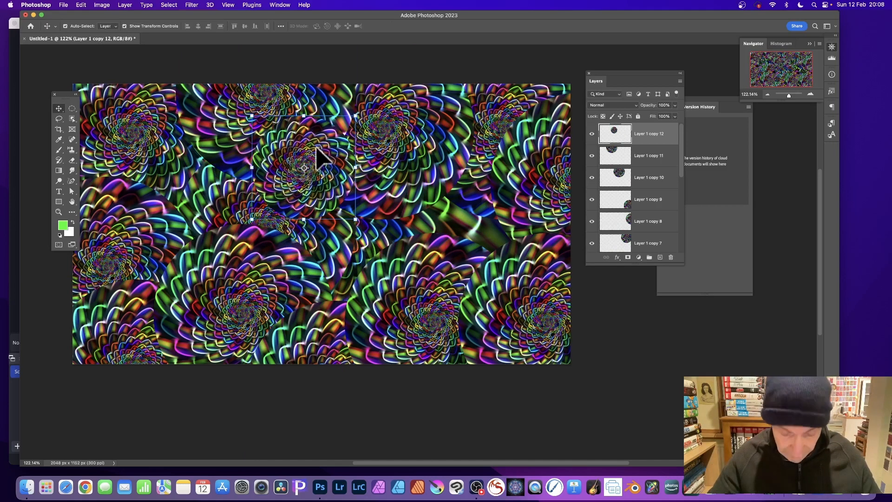
{"action": "left_click_drag", "start_coordinate": [319, 153], "coordinate": [469, 200]}
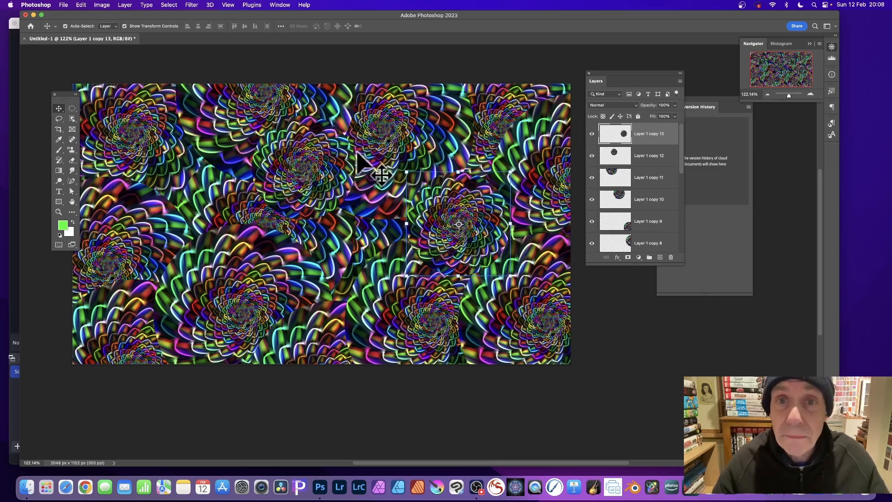
- Flatten the image and apply the Oil Paint filter with its existing brush settings and lighting off
{"action": "left_click", "coordinate": [125, 6]}
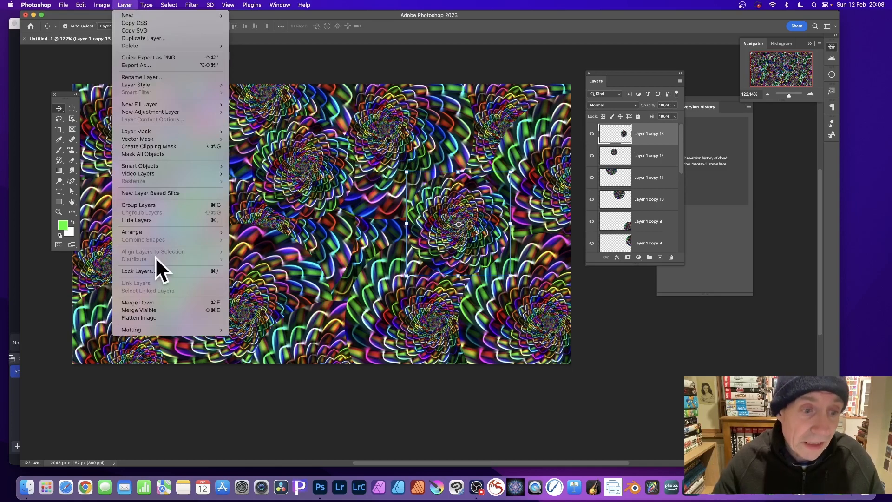
{"action": "left_click", "coordinate": [158, 318]}
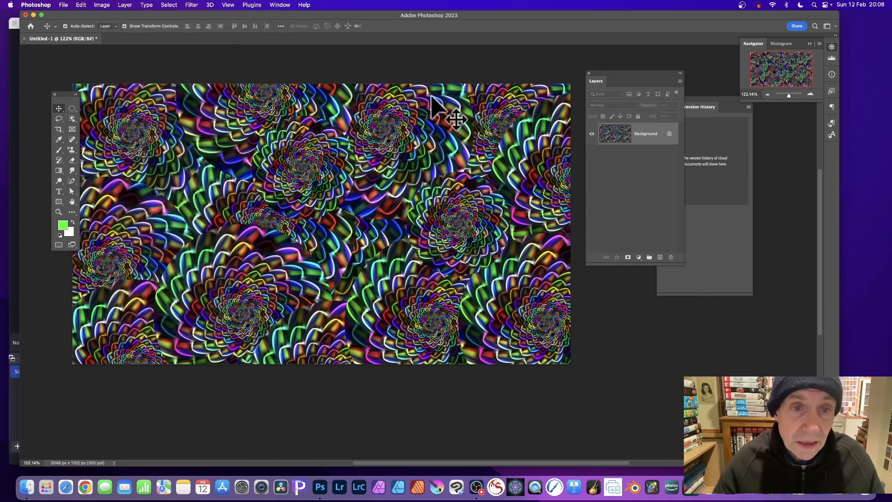
{"action": "left_click", "coordinate": [191, 5]}
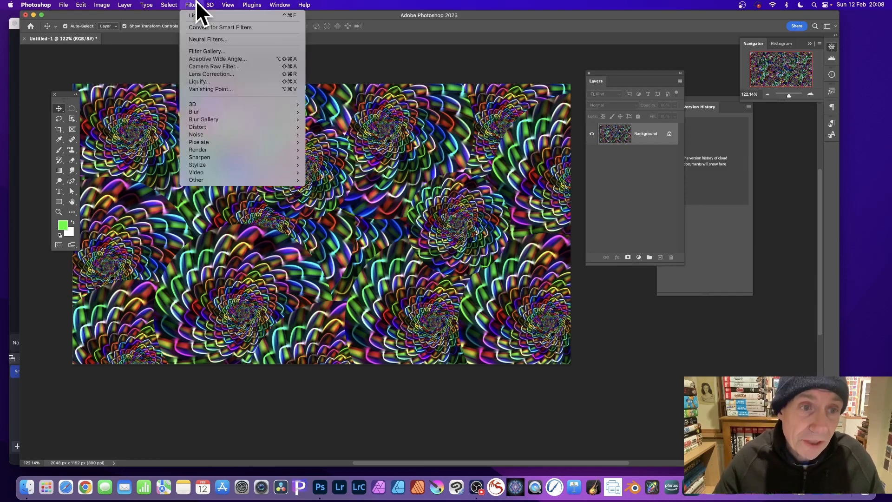
{"action": "mouse_move", "coordinate": [207, 114]}
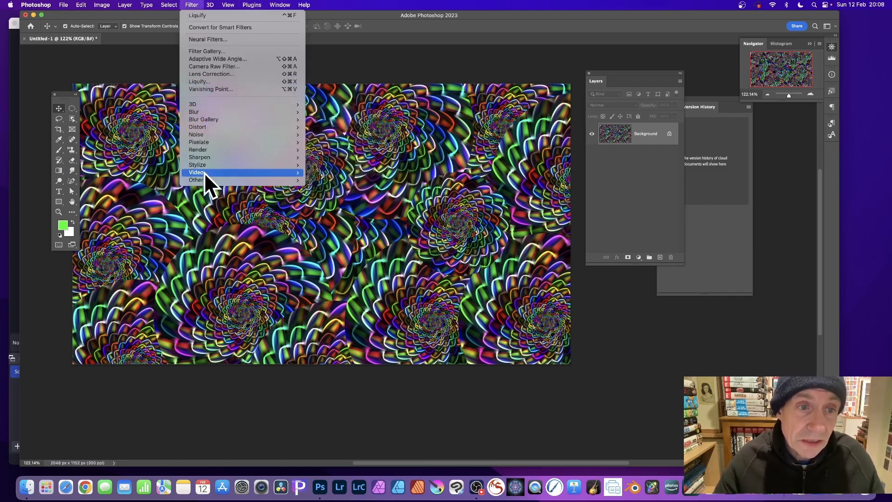
{"action": "mouse_move", "coordinate": [210, 167]}
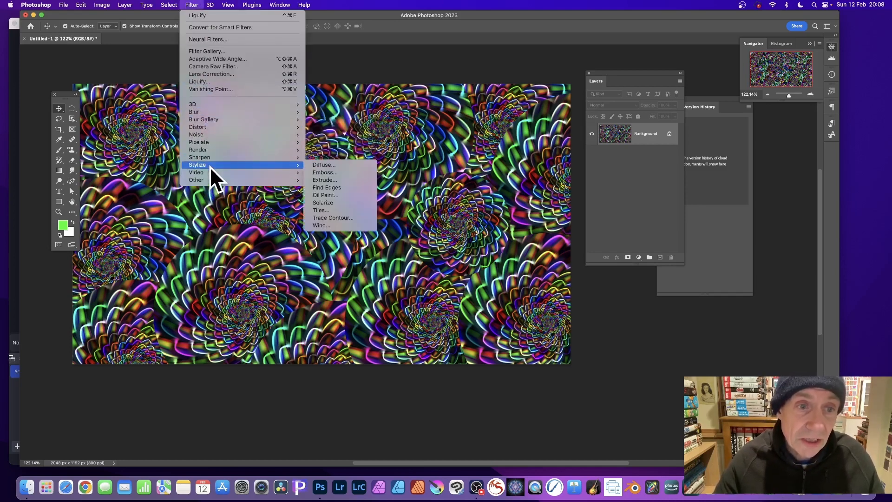
{"action": "left_click", "coordinate": [325, 195]}
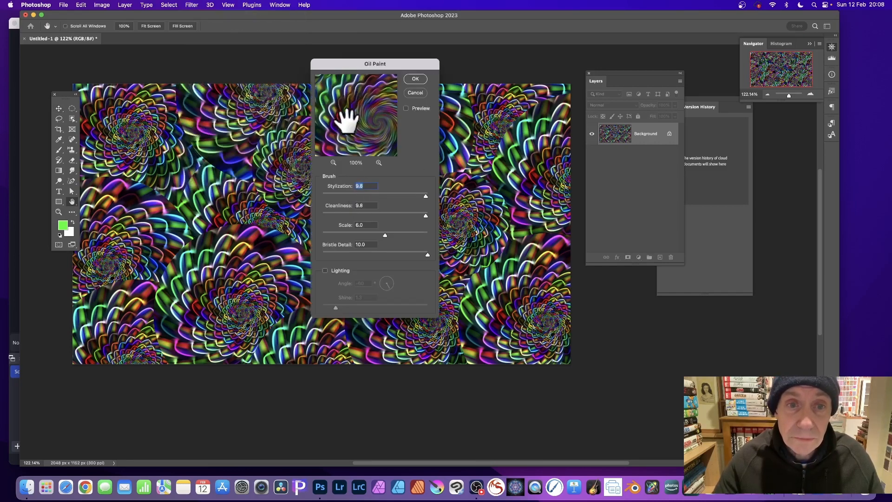
{"action": "left_click_drag", "start_coordinate": [348, 124], "coordinate": [378, 133]}
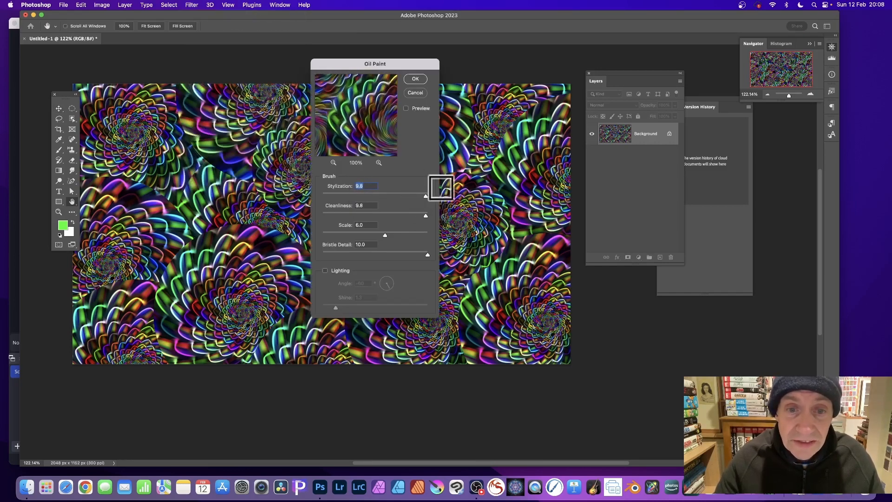
{"action": "left_click", "coordinate": [416, 78]}
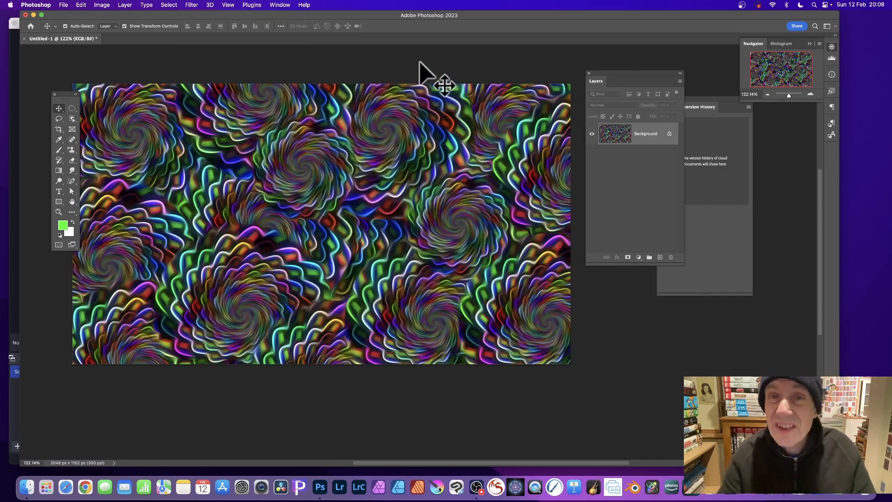
- Apply a Vibrance adjustment to the background with vibrance +27 and saturation +73
{"action": "left_click", "coordinate": [102, 4]}
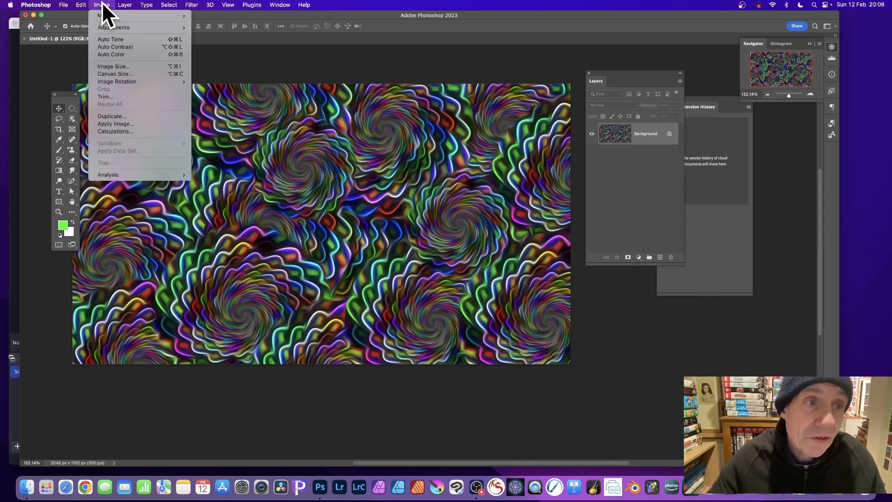
{"action": "mouse_move", "coordinate": [116, 27]}
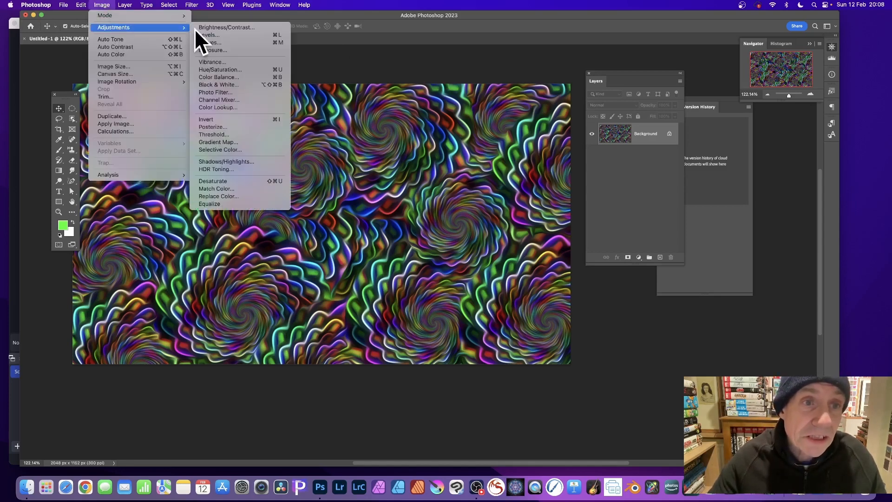
{"action": "left_click", "coordinate": [227, 62]}
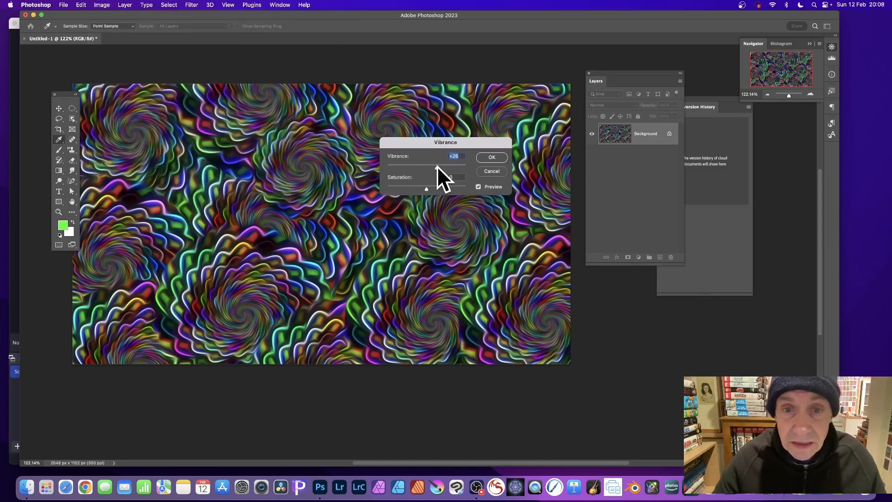
{"action": "left_click_drag", "start_coordinate": [440, 186], "coordinate": [444, 185]}
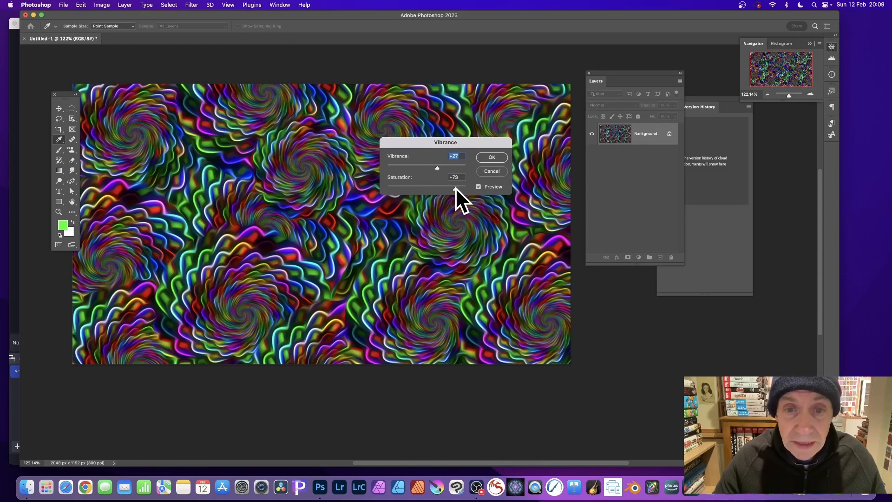
{"action": "left_click", "coordinate": [492, 156]}
{"action": "key", "text": "v"}
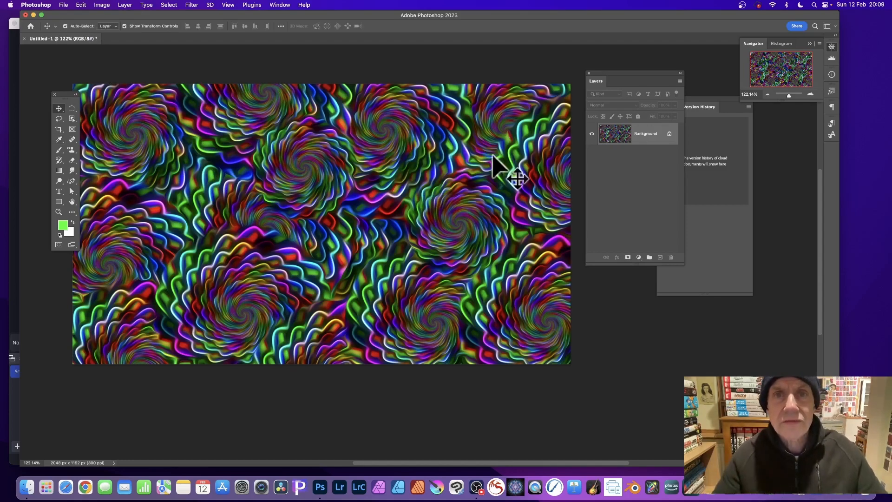